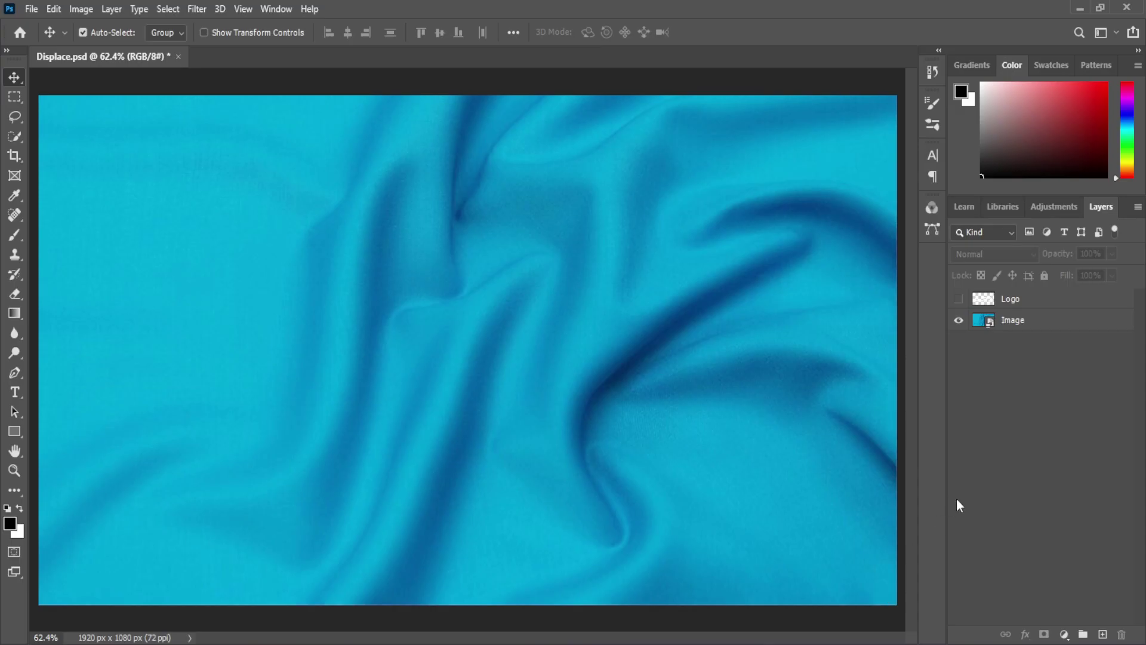
- Duplicate the fabric Image layer with Ctrl+J to create an 'Image copy' layer
{"action": "left_click", "coordinate": [1036, 321]}
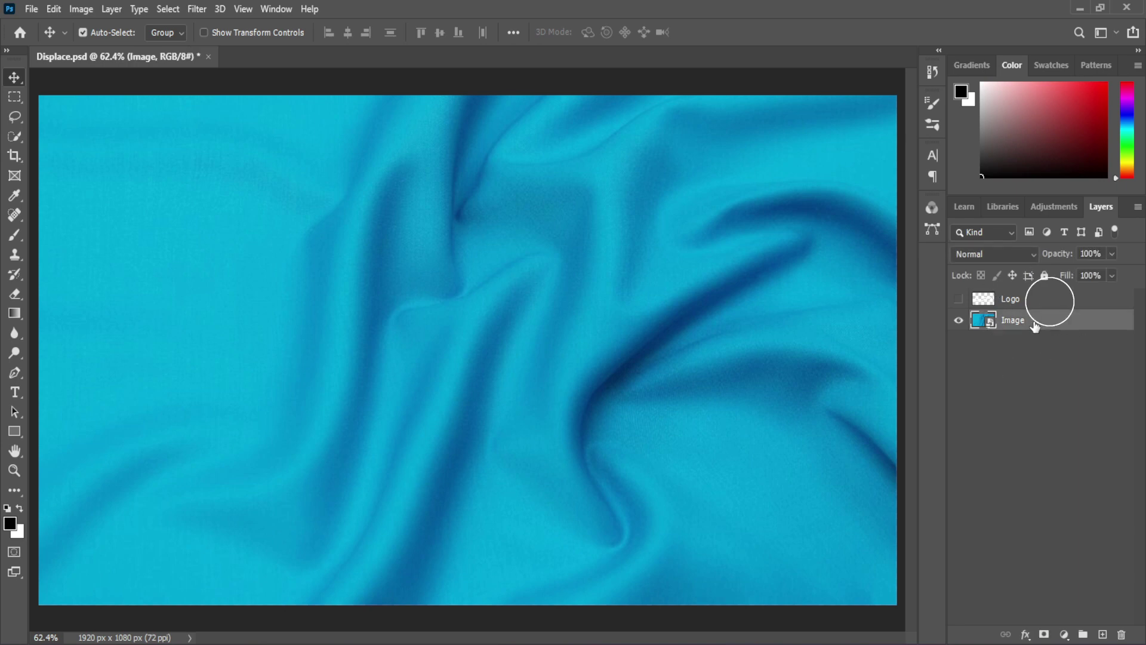
{"action": "key", "text": "ctrl+j"}
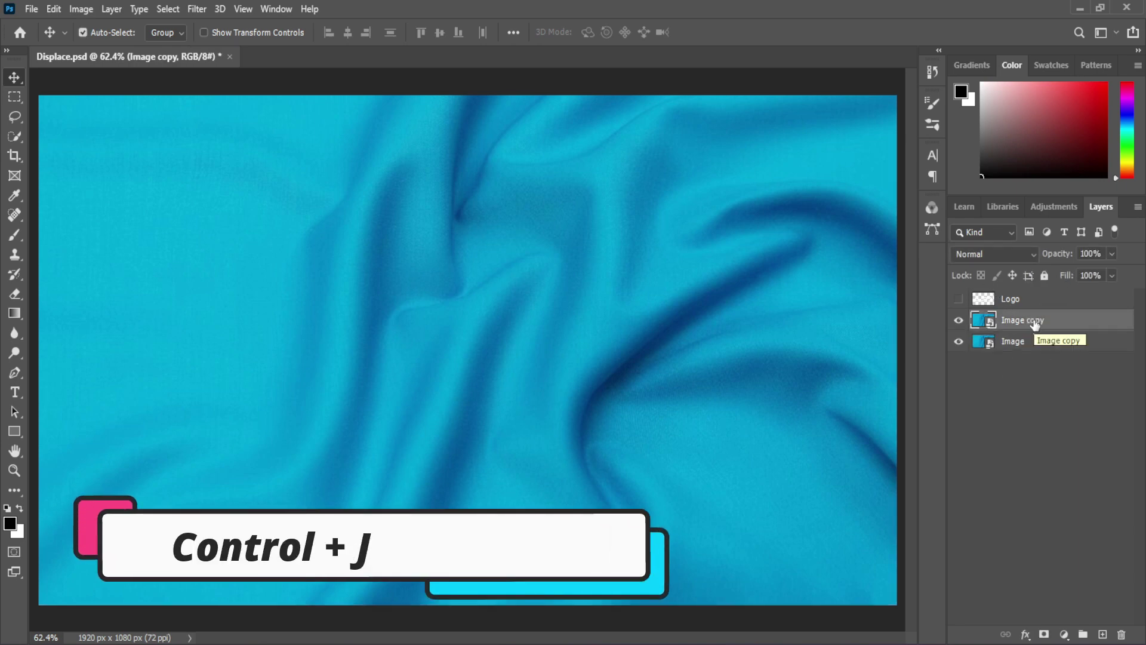
- Set Hue/Saturation saturation to -100 on the Image copy layer, turning it grey
{"action": "left_click", "coordinate": [81, 10]}
{"action": "mouse_move", "coordinate": [104, 49]}
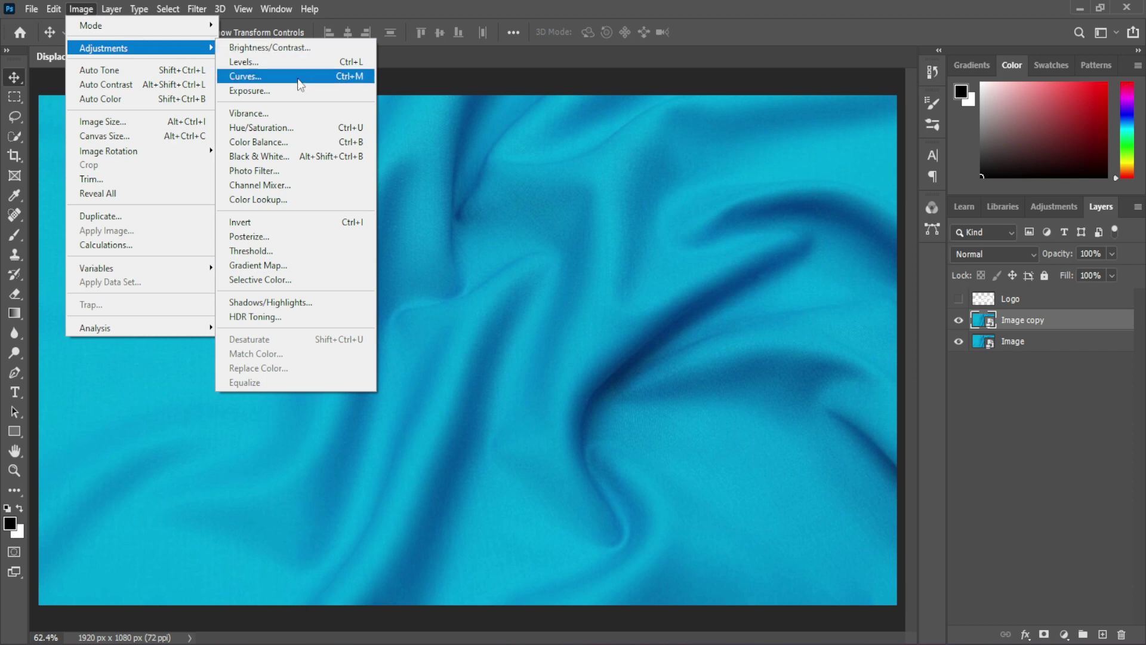
{"action": "left_click", "coordinate": [300, 129]}
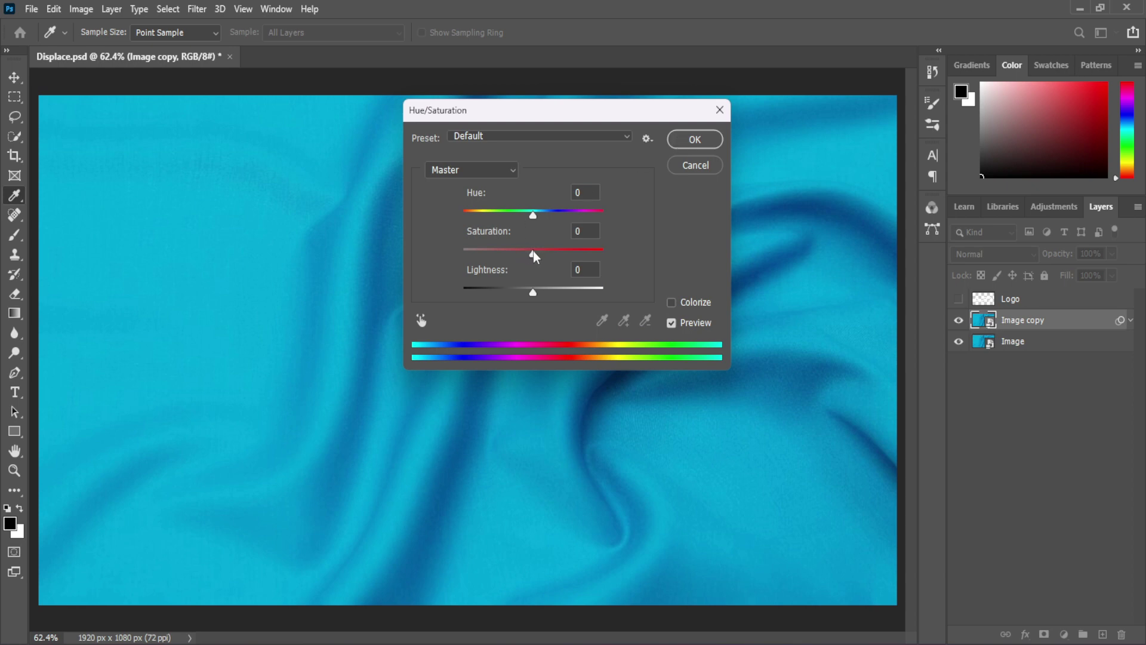
{"action": "left_click_drag", "start_coordinate": [532, 253], "coordinate": [452, 258]}
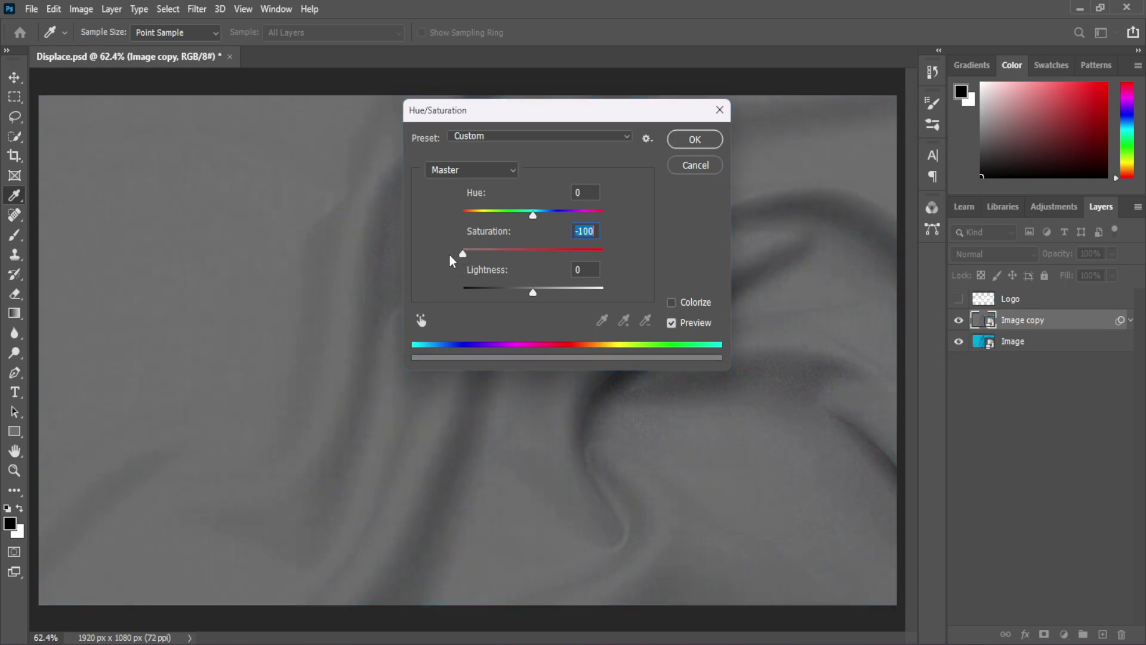
{"action": "left_click", "coordinate": [694, 139]}
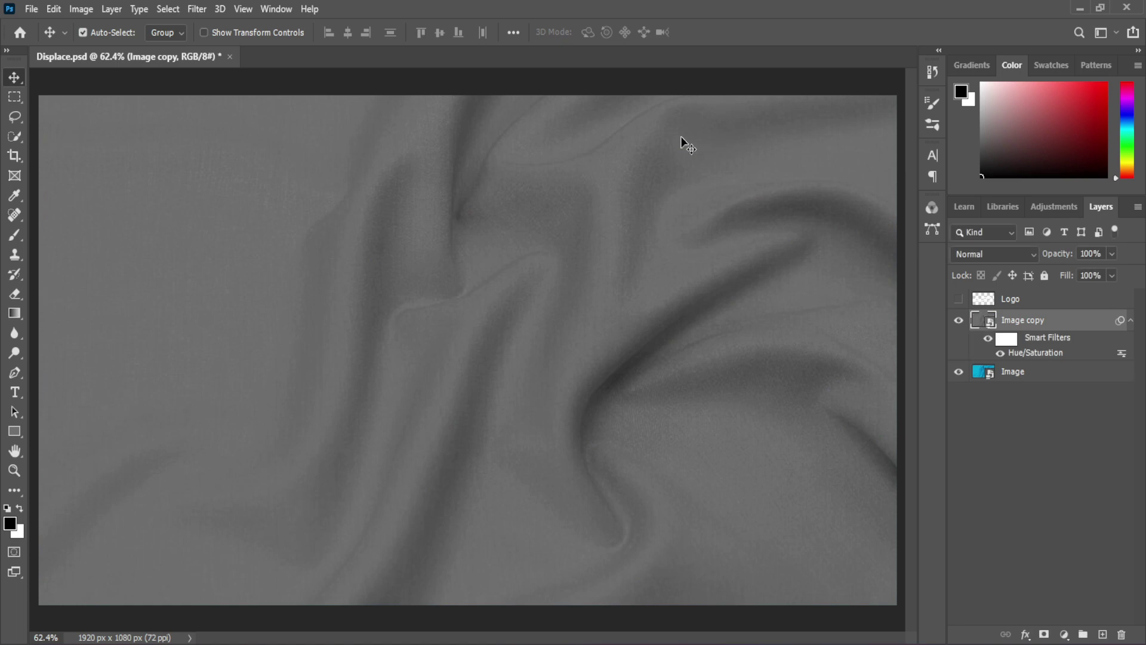
- Apply a 4.5-pixel Gaussian Blur to the grey Image copy layer
{"action": "left_click", "coordinate": [199, 10]}
{"action": "mouse_move", "coordinate": [269, 179]}
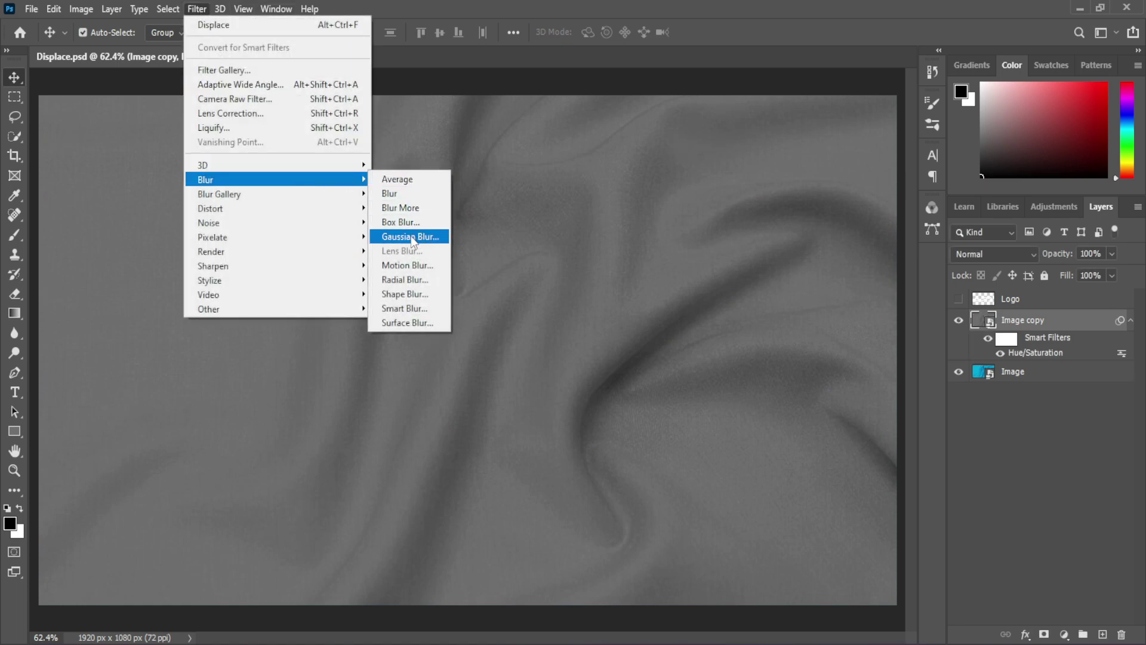
{"action": "left_click", "coordinate": [405, 236]}
{"action": "type", "text": "4.5"}
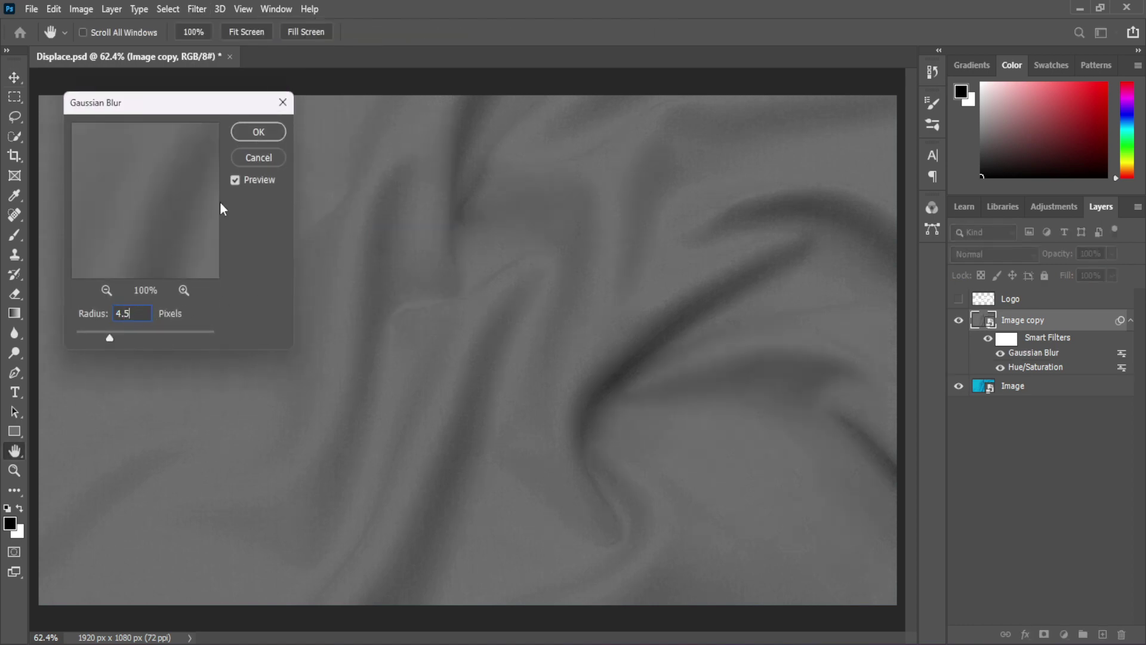
{"action": "left_click", "coordinate": [270, 133]}
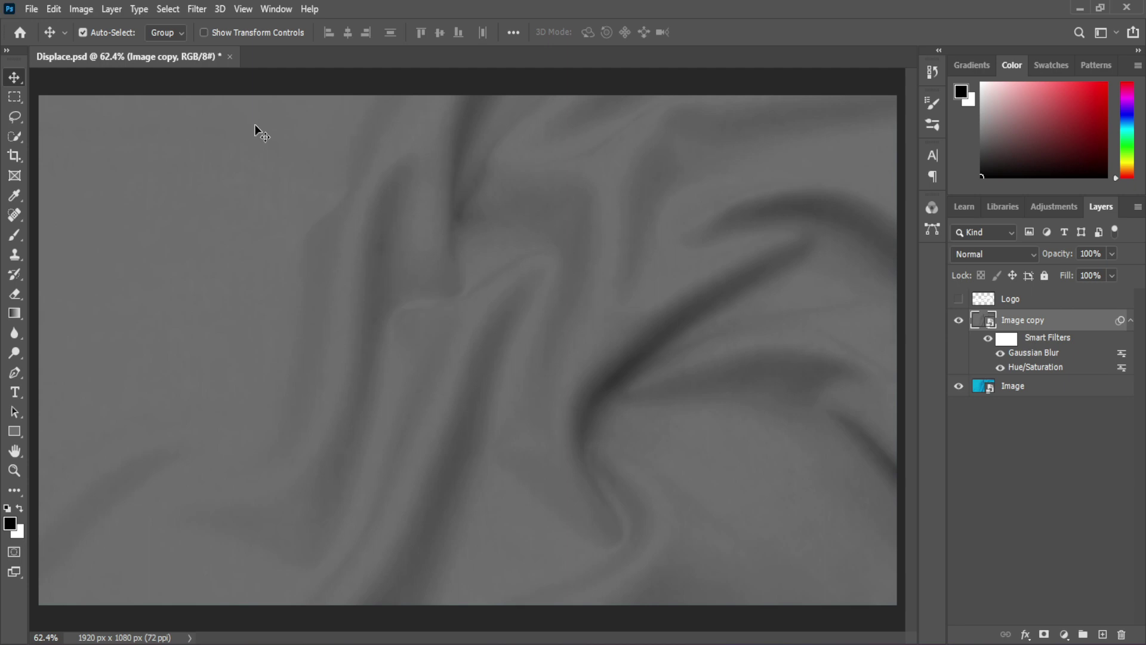
{"action": "left_click", "coordinate": [31, 9]}
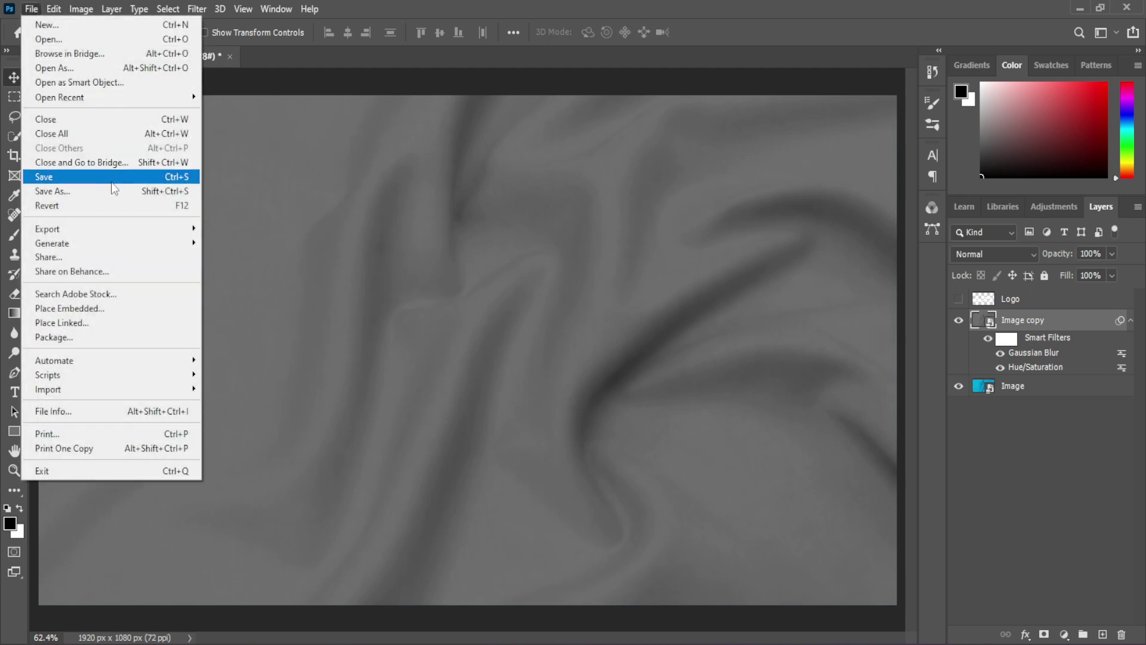
- Save the grey blurred fabric over the existing Displace.psd file
{"action": "left_click", "coordinate": [112, 190]}
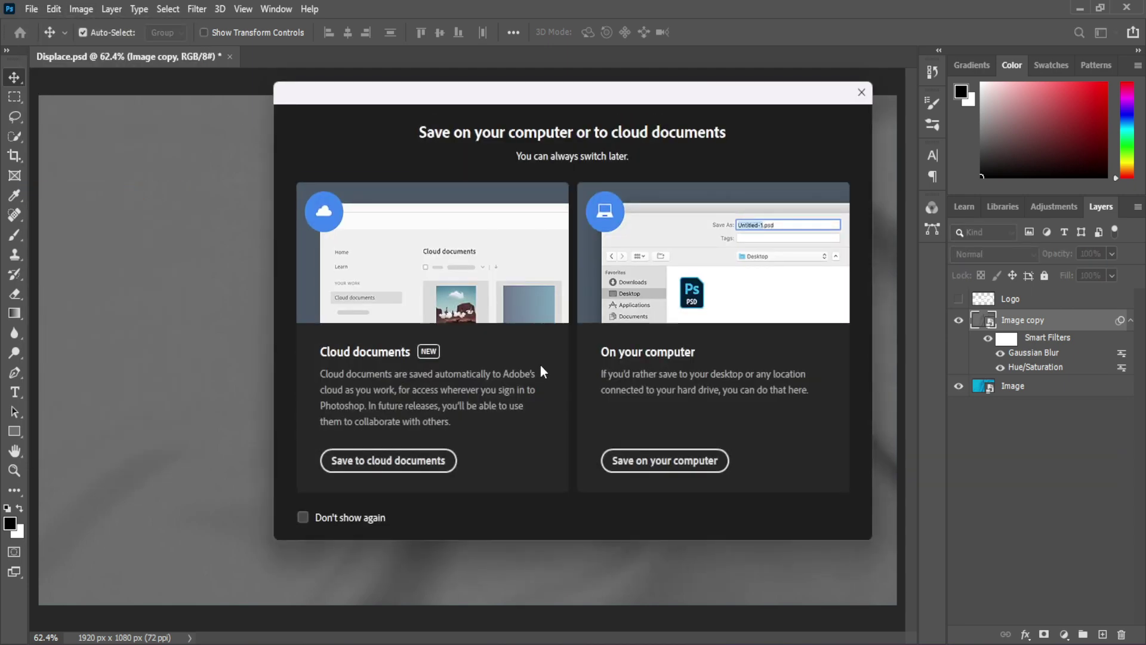
{"action": "left_click", "coordinate": [665, 461]}
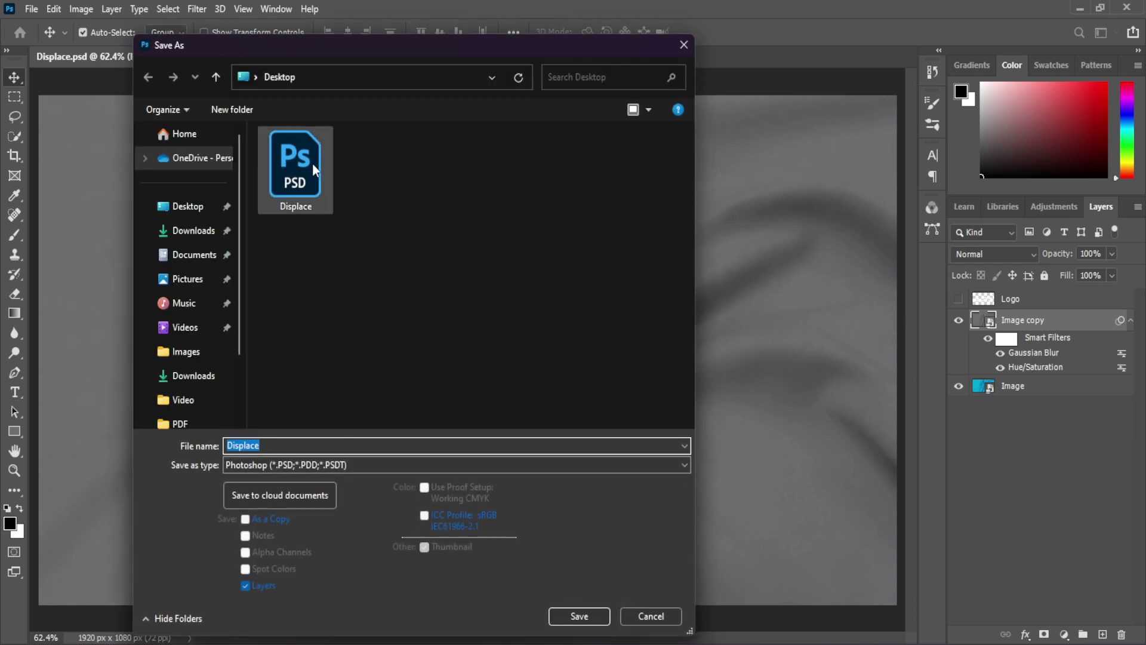
{"action": "double_click", "coordinate": [312, 164]}
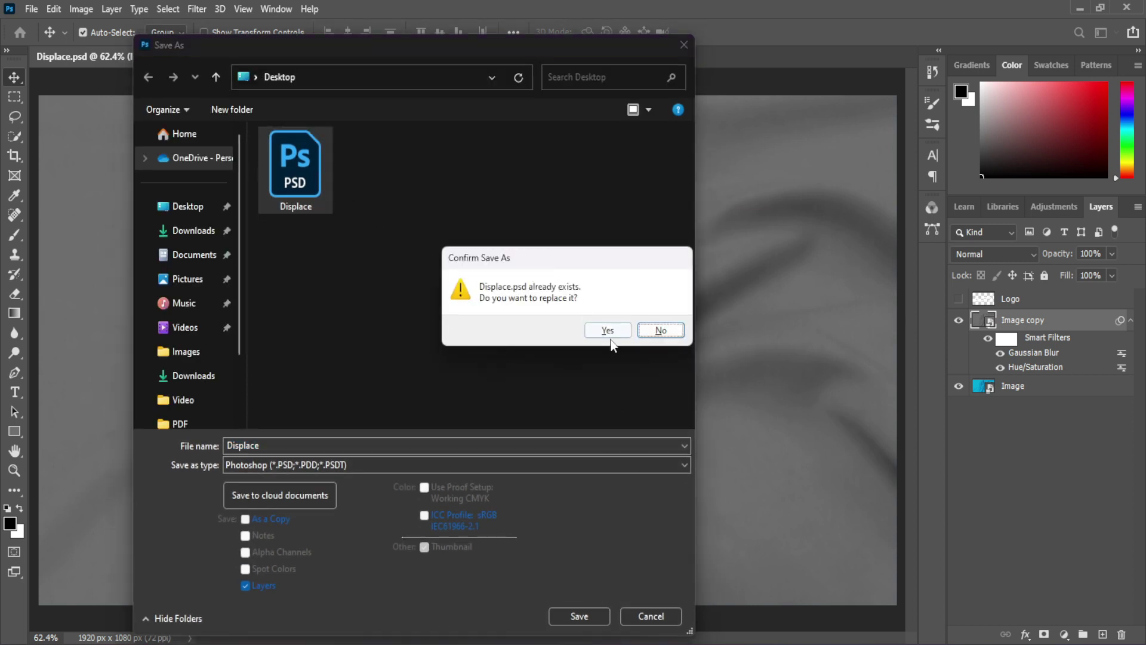
{"action": "left_click", "coordinate": [607, 329]}
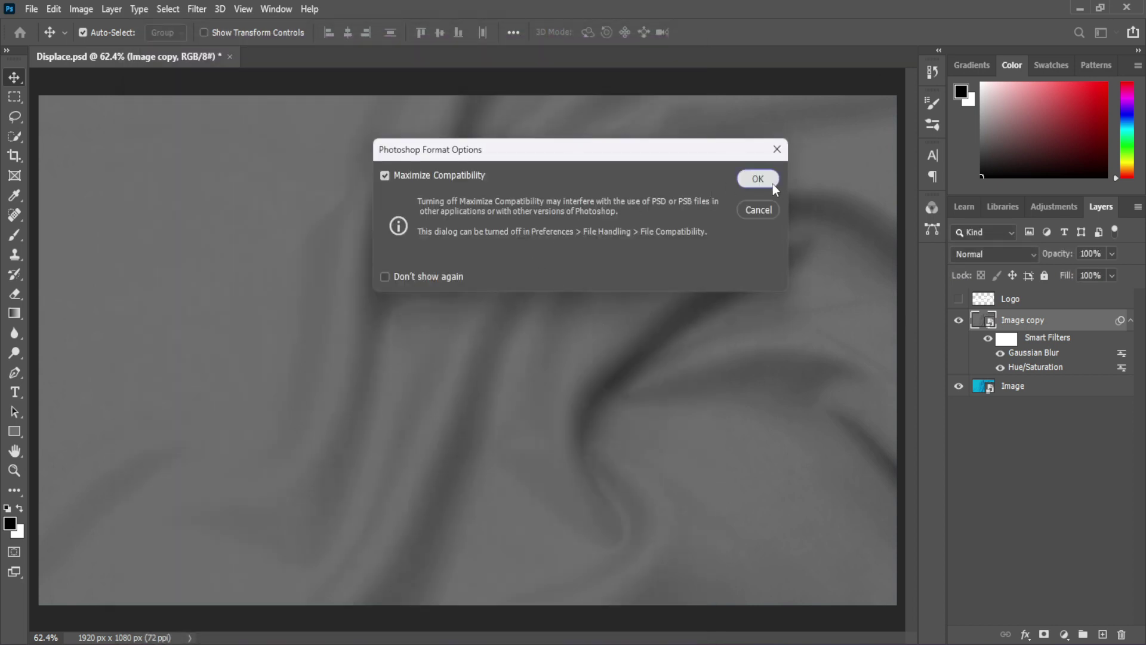
{"action": "left_click", "coordinate": [759, 179]}
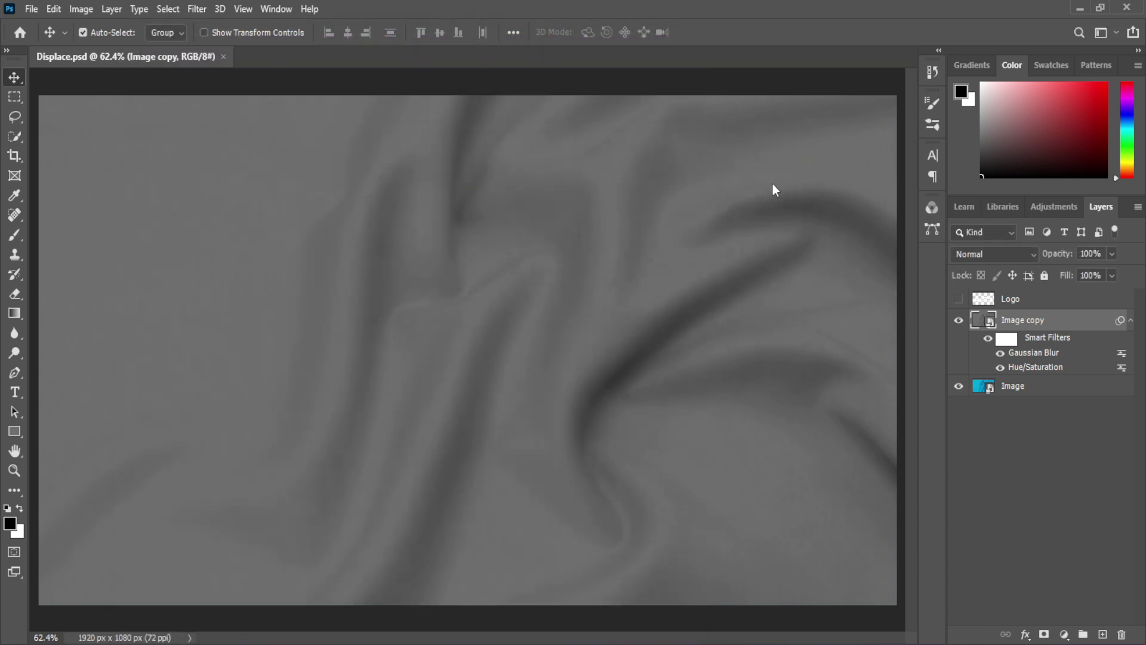
- Hide the Image copy layer, then show and select the white logo layer
{"action": "left_click", "coordinate": [961, 322]}
{"action": "left_click", "coordinate": [1039, 386]}
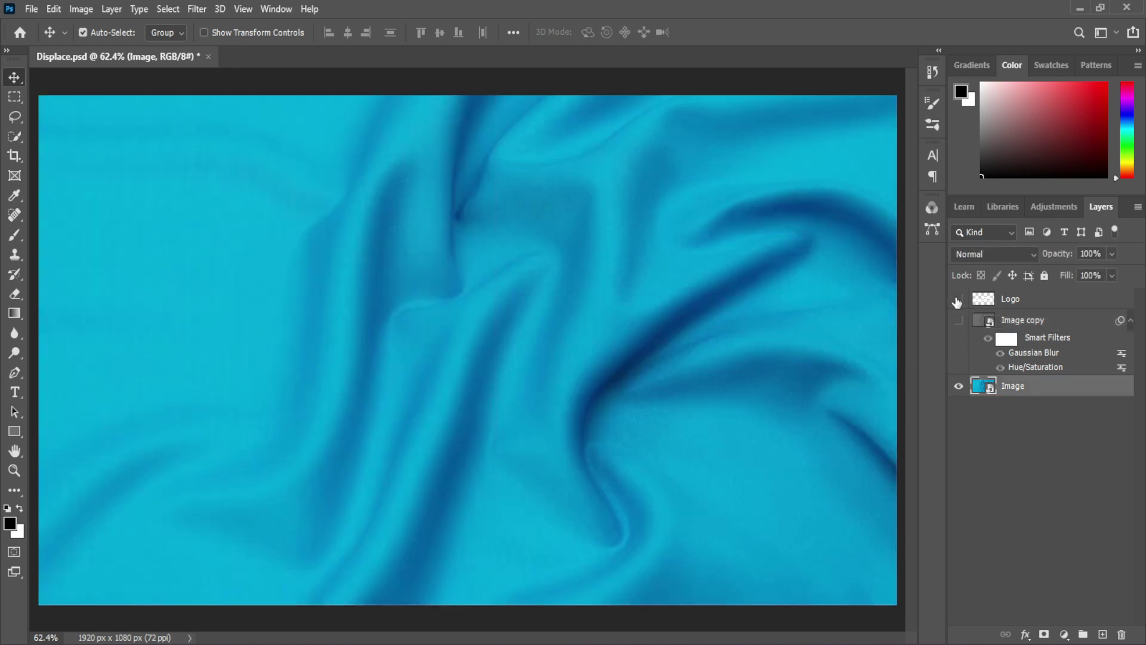
{"action": "left_click", "coordinate": [960, 299]}
{"action": "left_click", "coordinate": [1021, 300]}
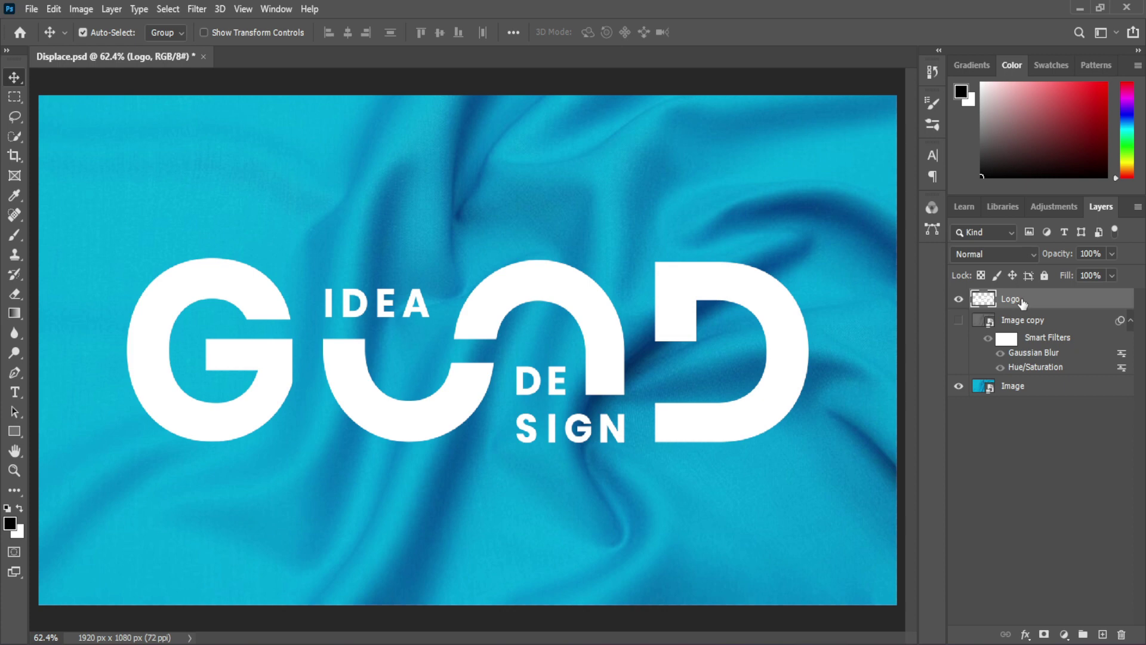
- Apply Displace at scale 14/14 to the logo, using Displace.psd as the map
{"action": "left_click", "coordinate": [197, 9]}
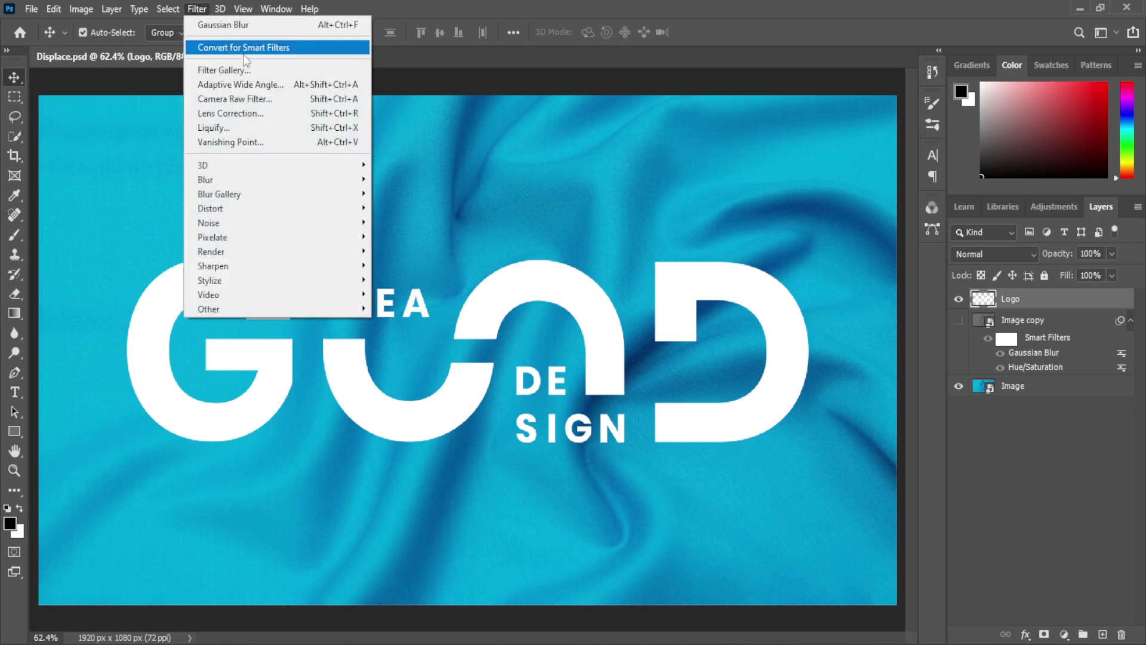
{"action": "mouse_move", "coordinate": [210, 208]}
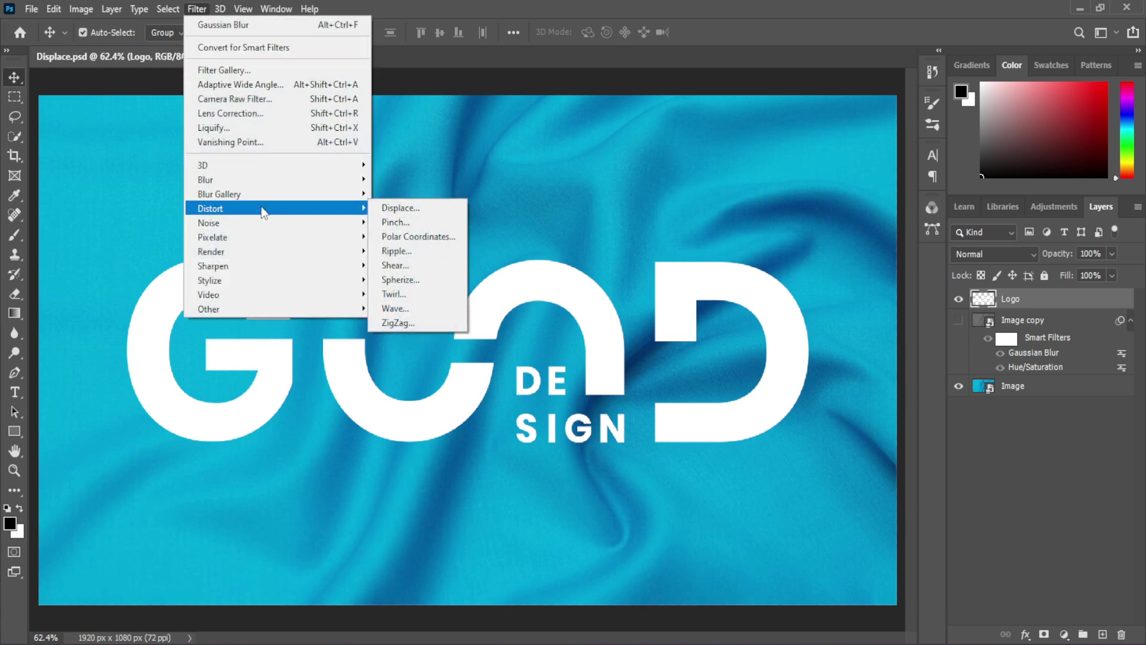
{"action": "left_click", "coordinate": [394, 206]}
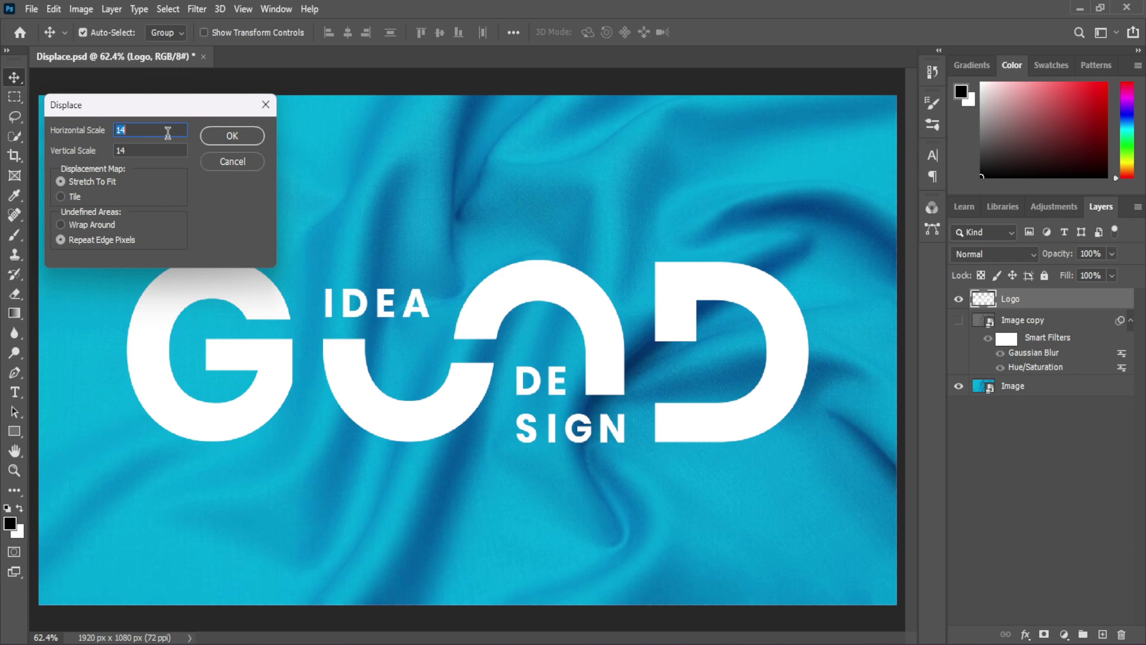
{"action": "left_click", "coordinate": [234, 136]}
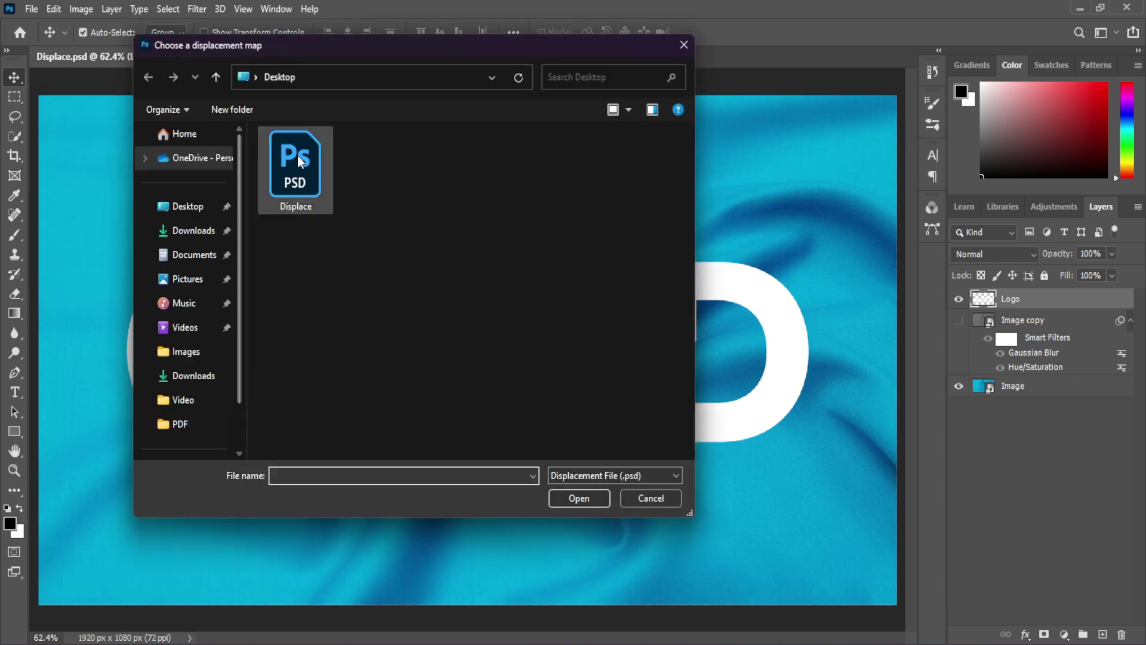
{"action": "left_click", "coordinate": [297, 155]}
{"action": "left_click", "coordinate": [578, 498]}
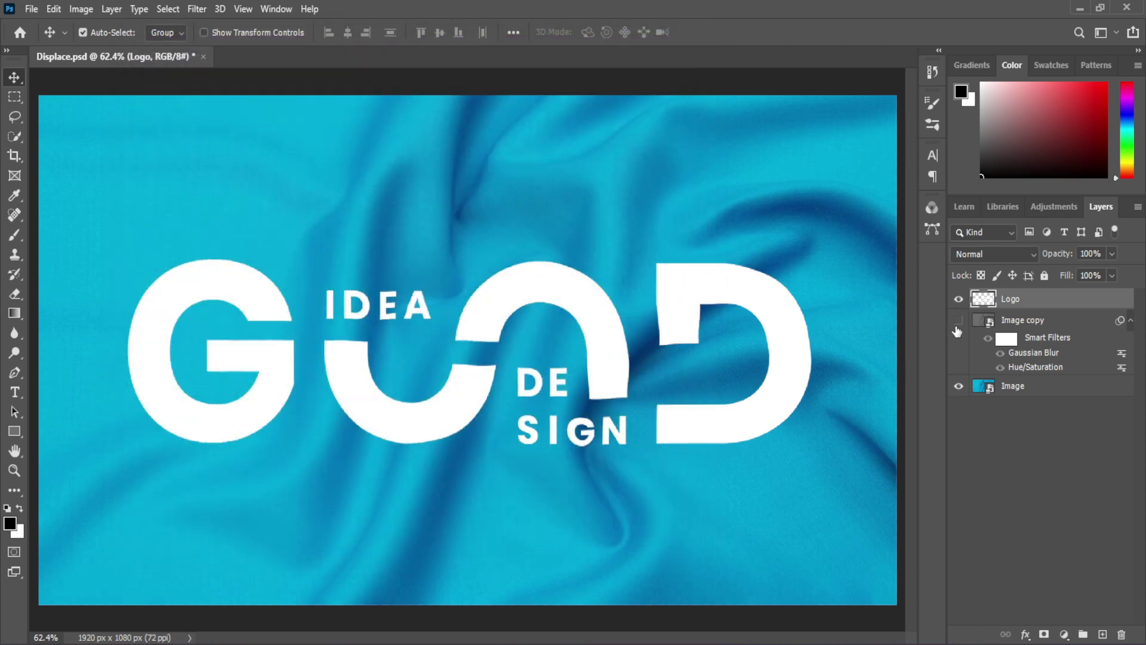
- In the logo's Blending Options, split the Underlying Layer black slider to about 15/142
{"action": "left_click", "coordinate": [1025, 635]}
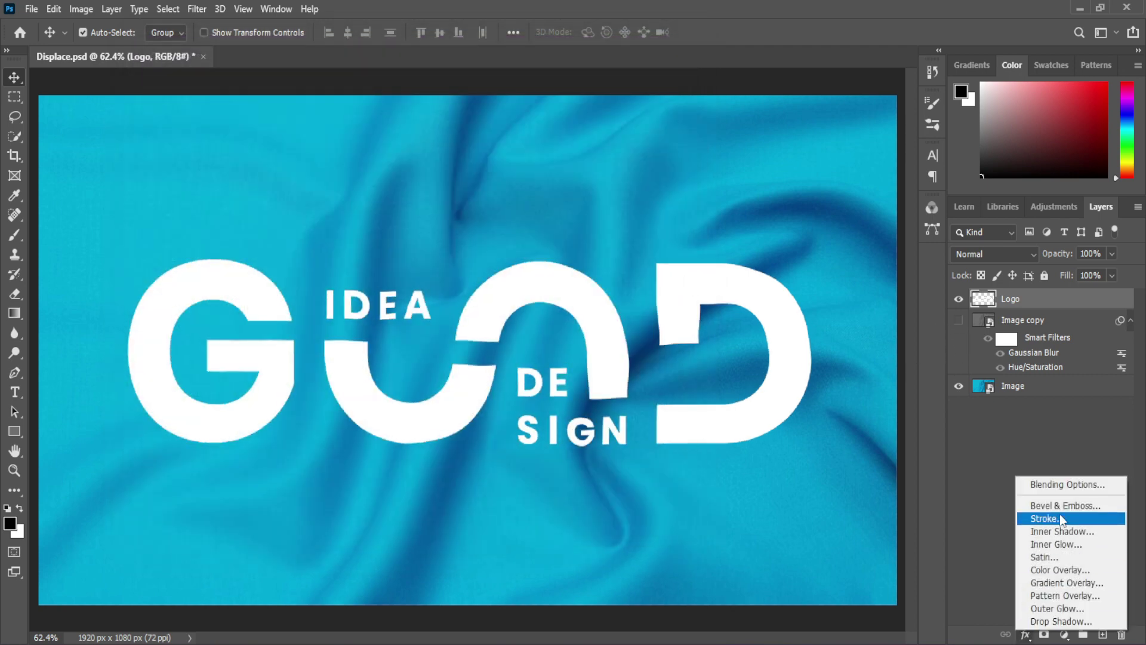
{"action": "left_click", "coordinate": [1070, 485]}
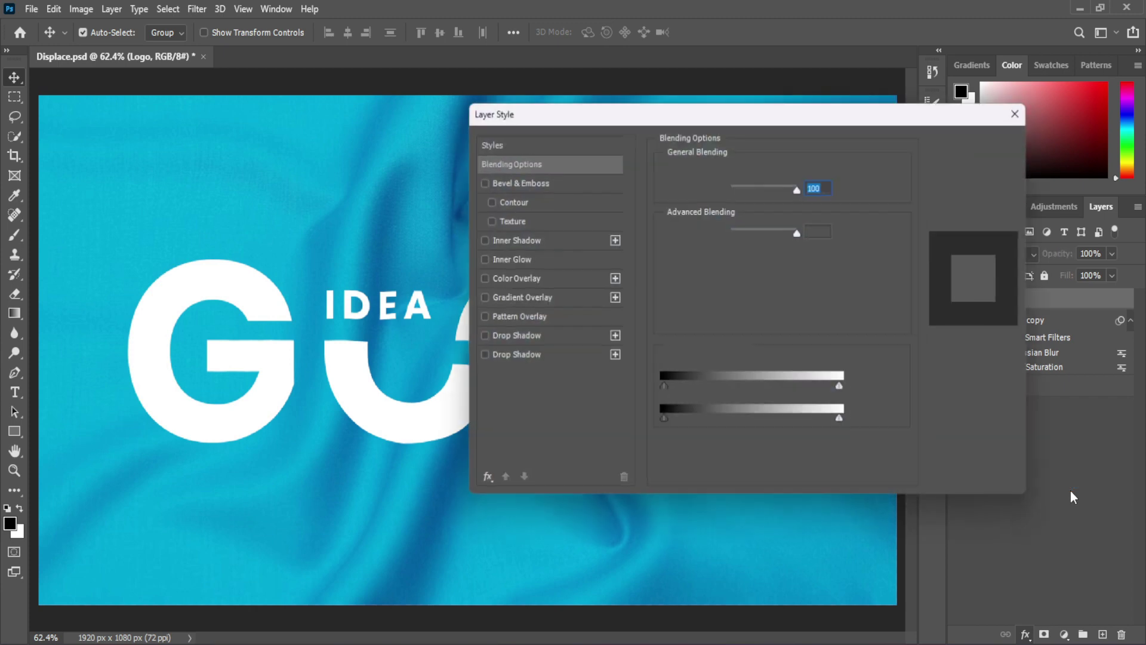
{"action": "mouse_move", "coordinate": [664, 422]}
{"action": "left_mouse_down"}
{"action": "mouse_move", "coordinate": [784, 410]}
{"action": "mouse_move", "coordinate": [771, 412]}
{"action": "left_mouse_up"}
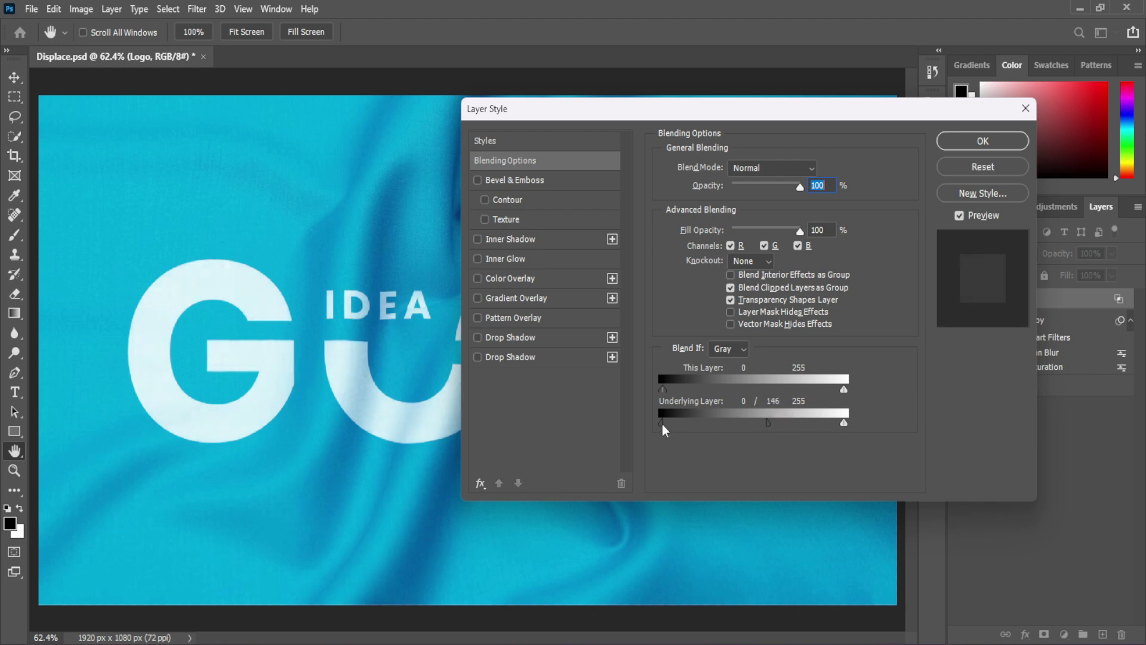
{"action": "left_click_drag", "start_coordinate": [678, 429], "coordinate": [696, 423]}
{"action": "left_click", "coordinate": [982, 141]}
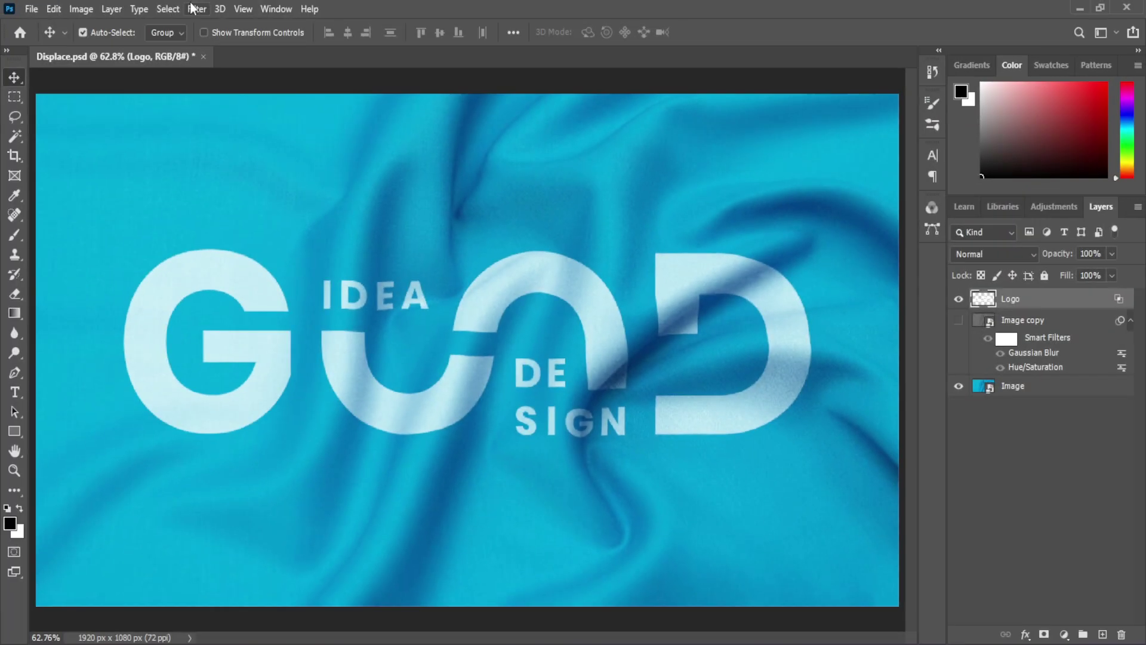
- Apply 12.5% uniform Add Noise to the logo layer, then deselect it
{"action": "left_click", "coordinate": [197, 9]}
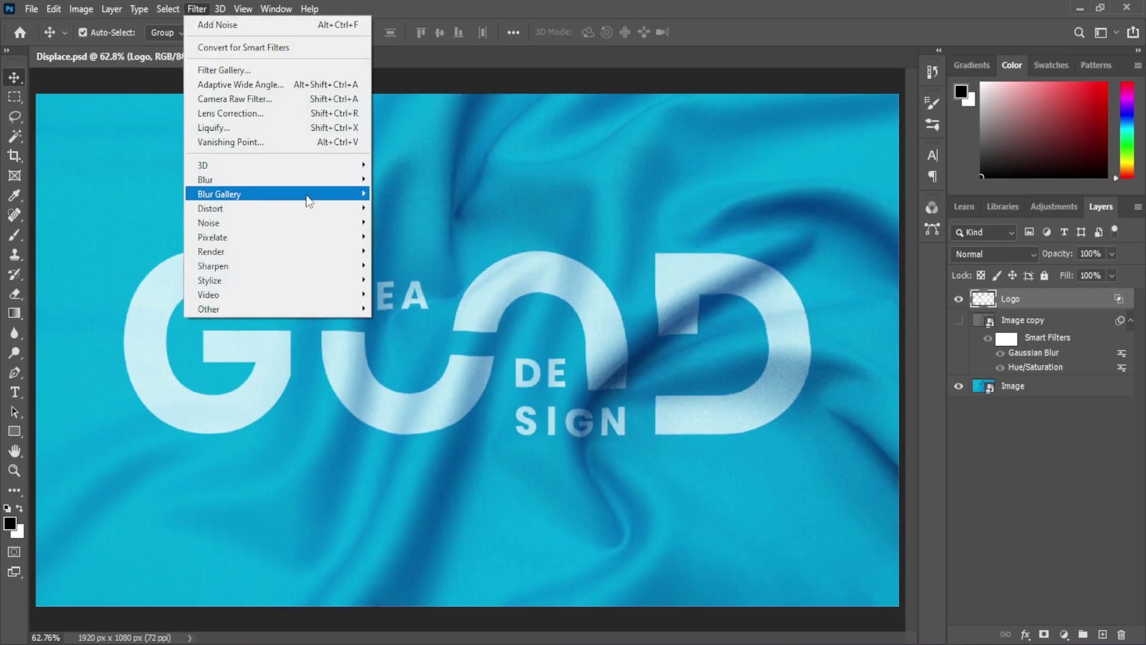
{"action": "mouse_move", "coordinate": [208, 222]}
{"action": "left_click", "coordinate": [403, 222]}
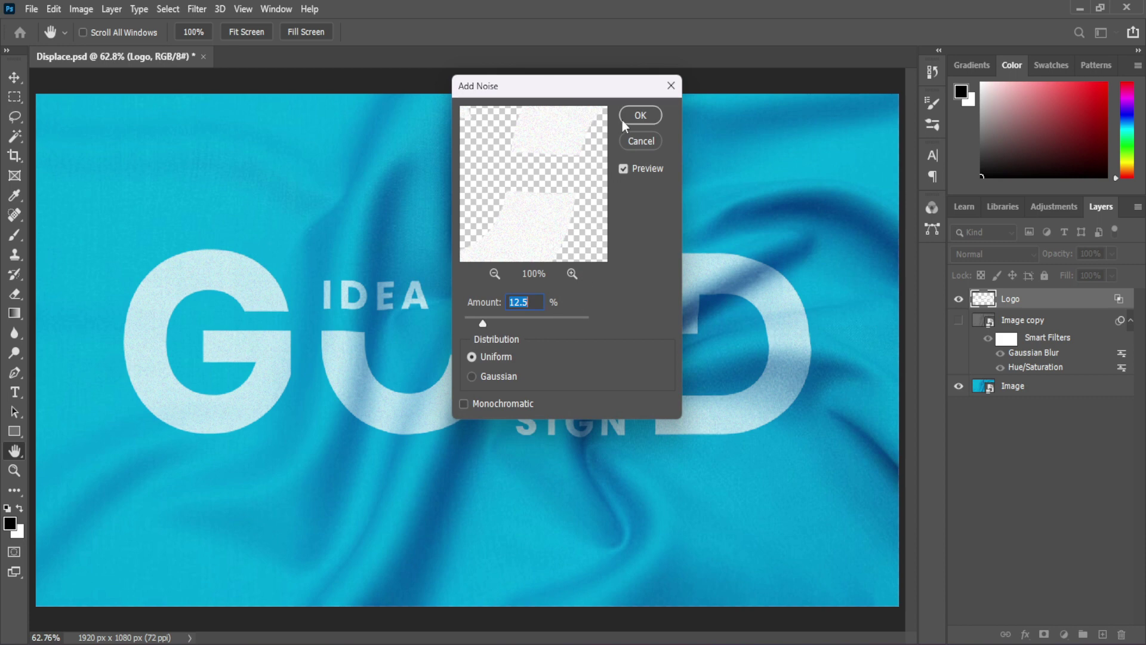
{"action": "left_click", "coordinate": [641, 115]}
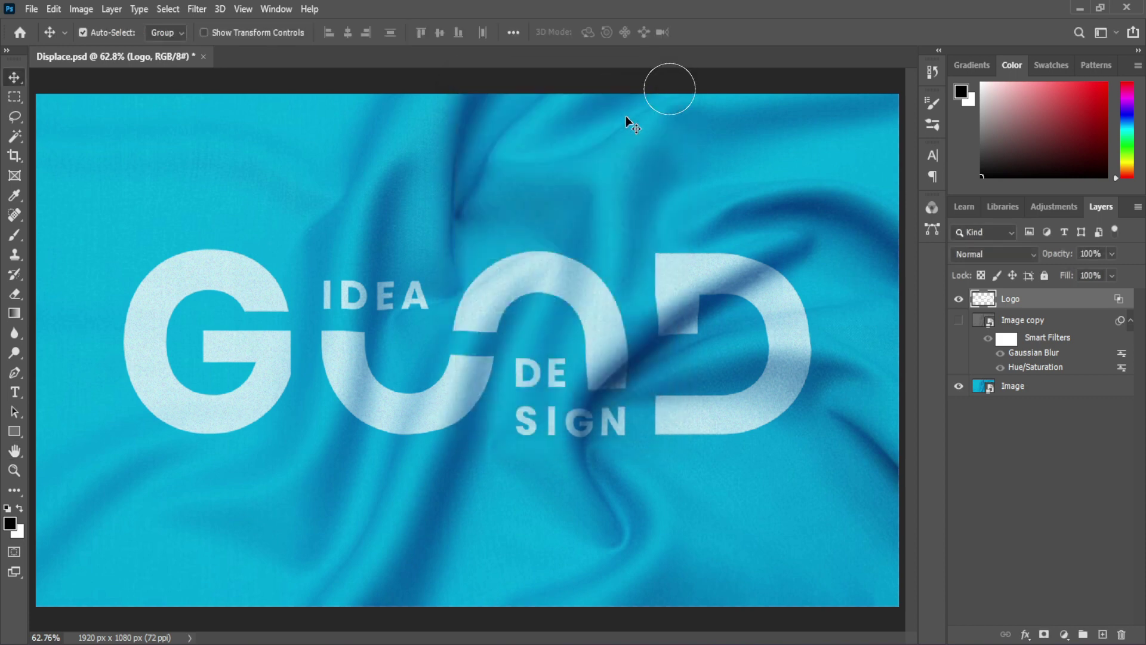
{"action": "left_click", "coordinate": [984, 483]}
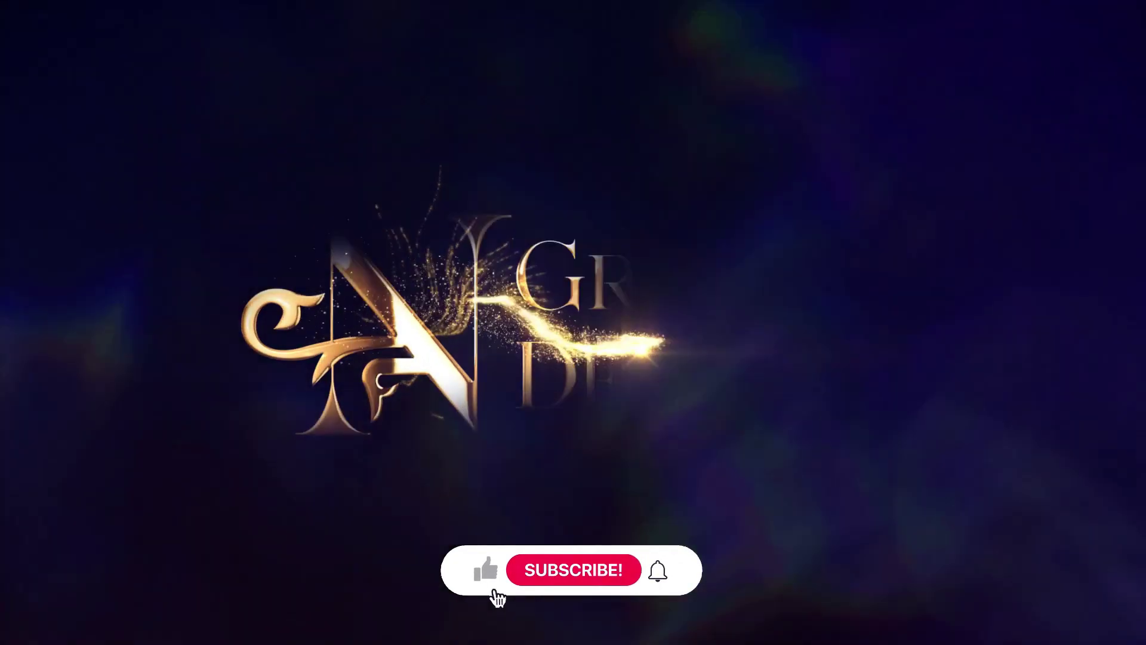